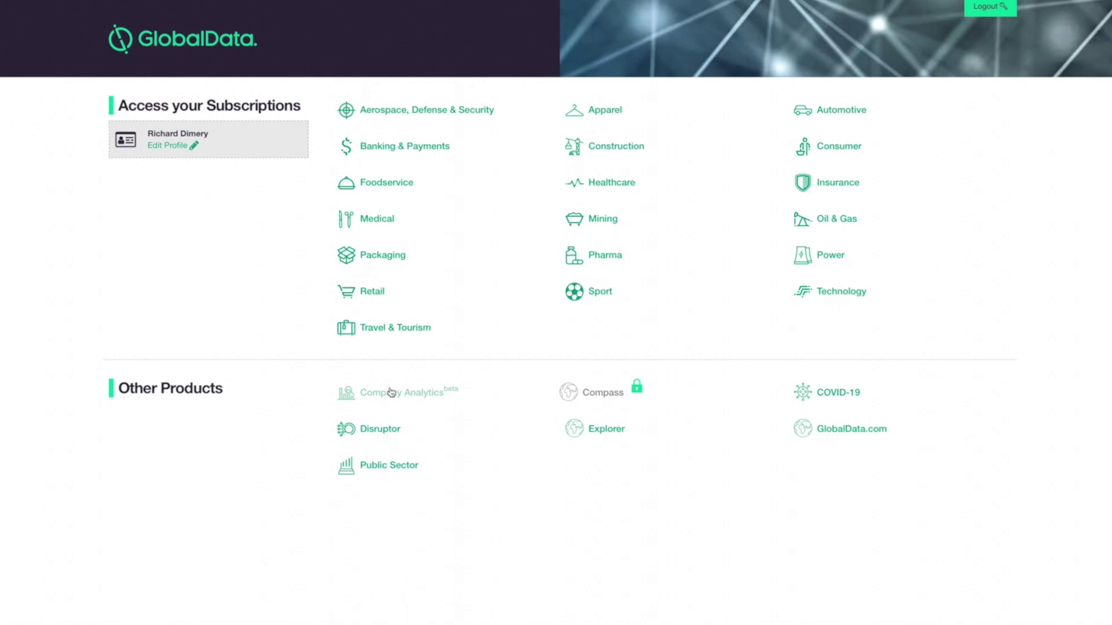
pyautogui.click(391, 392)
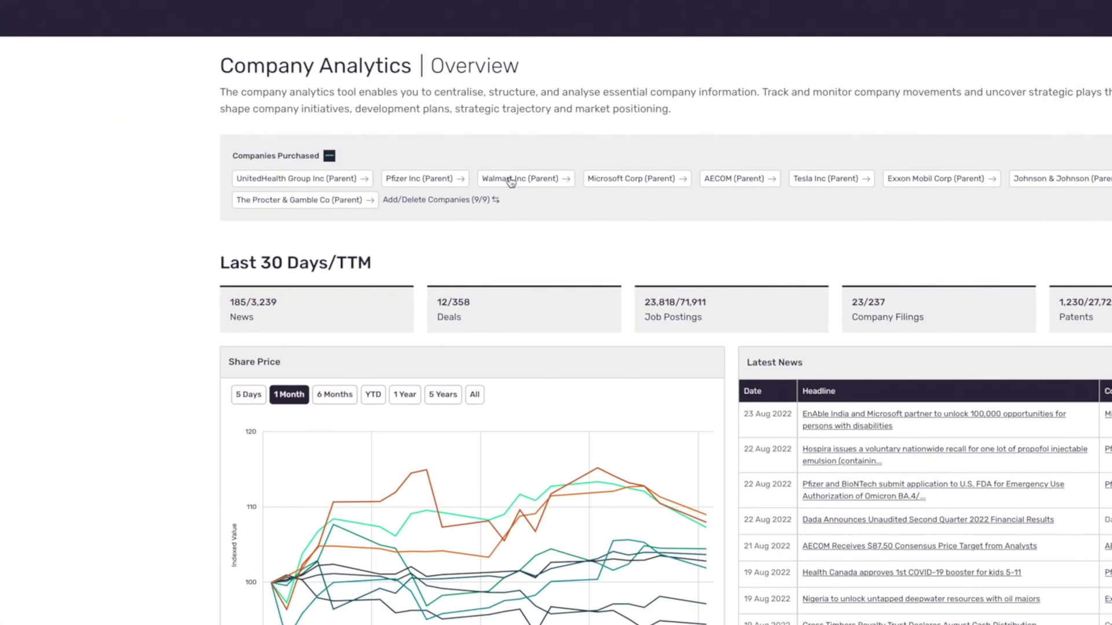
pyautogui.click(535, 149)
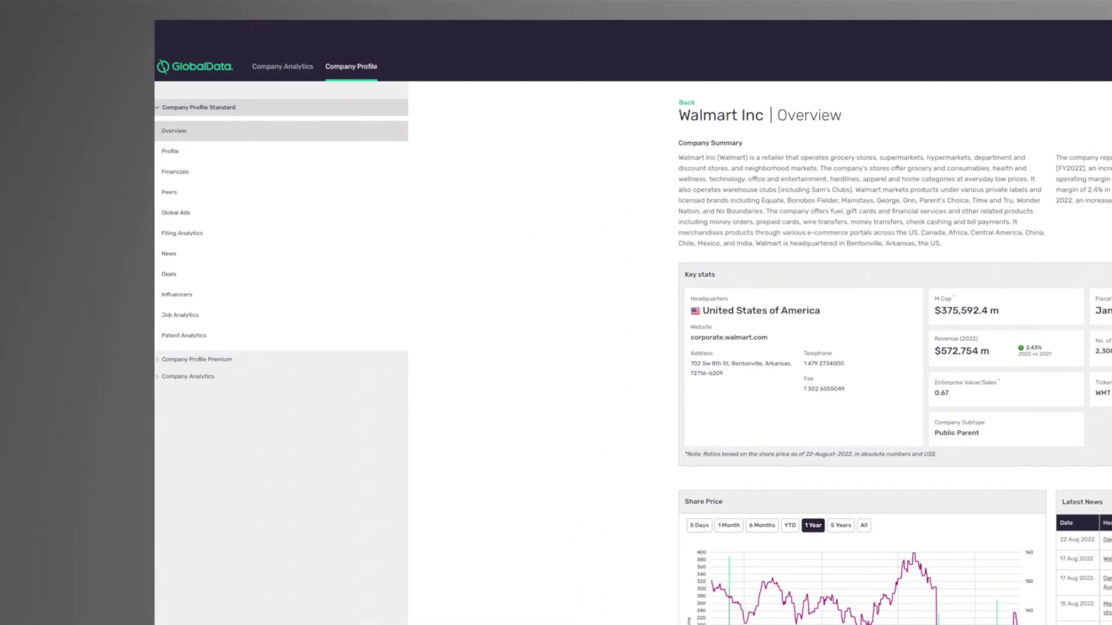
# Step: Open the Comparison Summary comparing key information, financials and profitability ratios across tracked companies
pyautogui.click(294, 72)
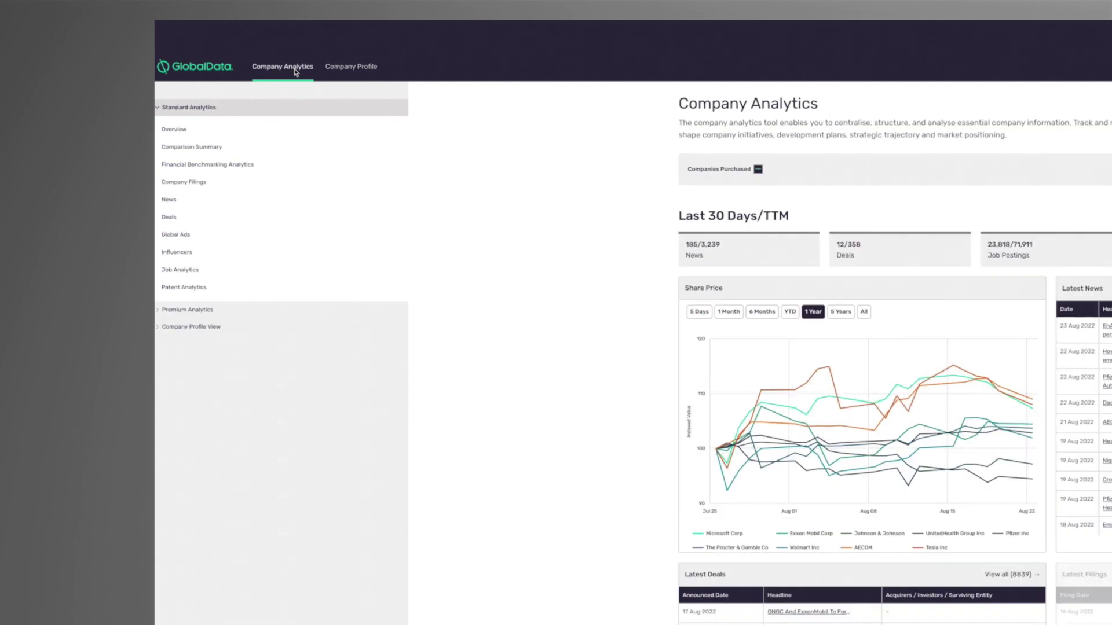
pyautogui.click(211, 148)
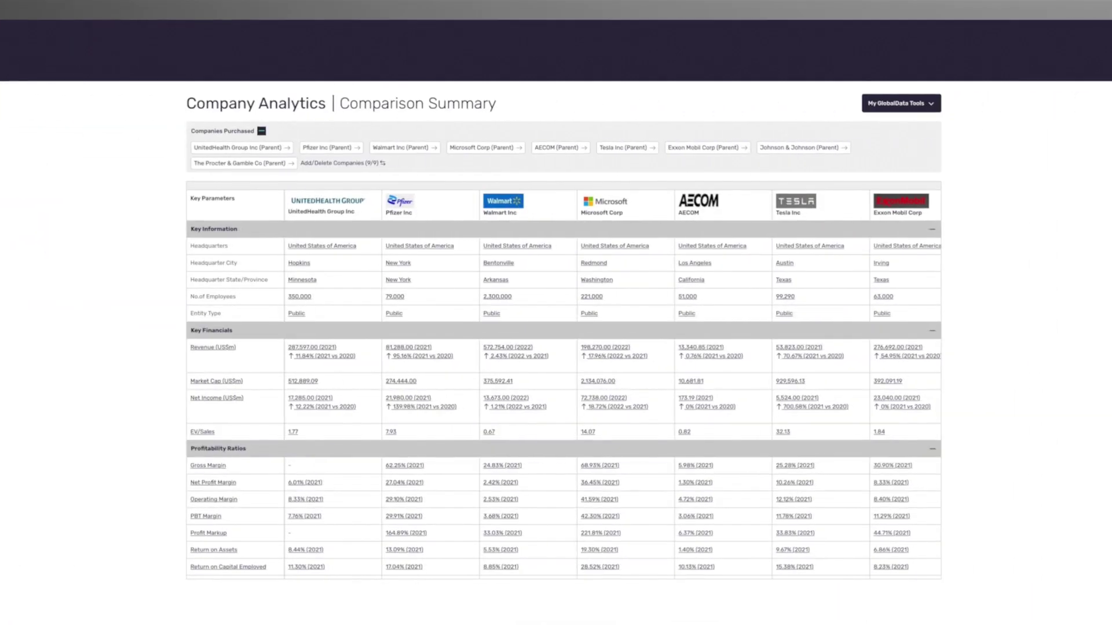